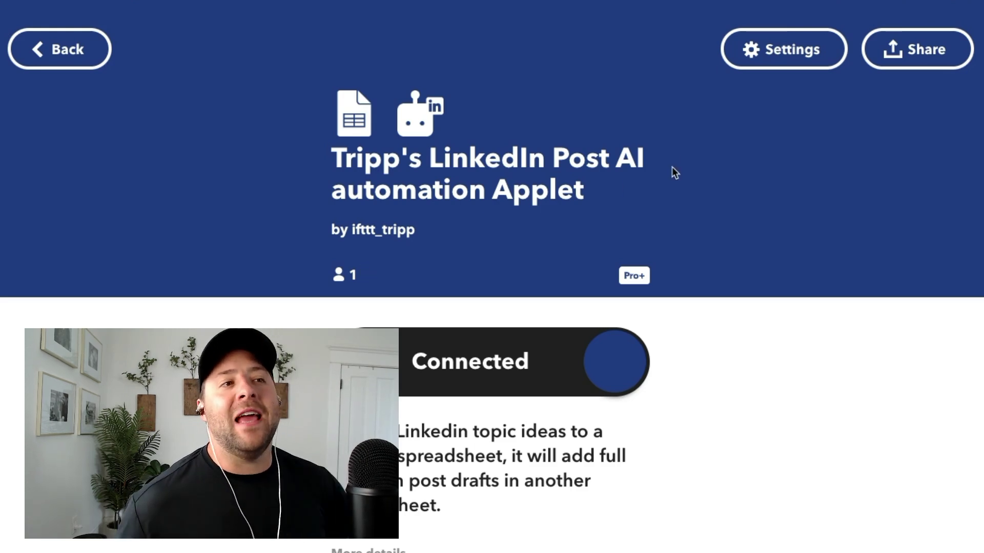
pyautogui.scroll(-3, 533, 254)
pyautogui.scroll(-10, 534, 254)
pyautogui.scroll(10, 536, 255)
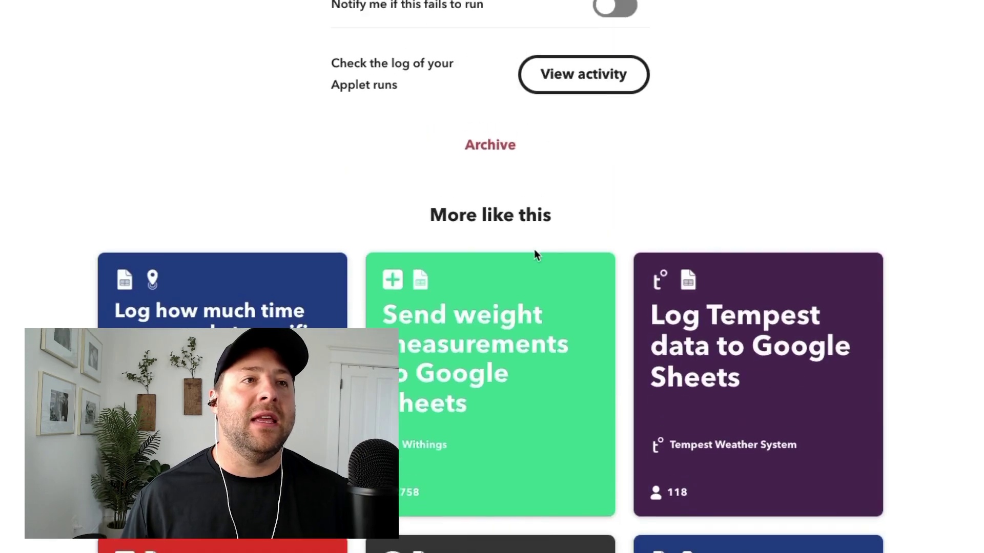
pyautogui.scroll(5, 535, 254)
pyautogui.scroll(4, 536, 254)
pyautogui.scroll(3, 536, 255)
pyautogui.scroll(1, 534, 253)
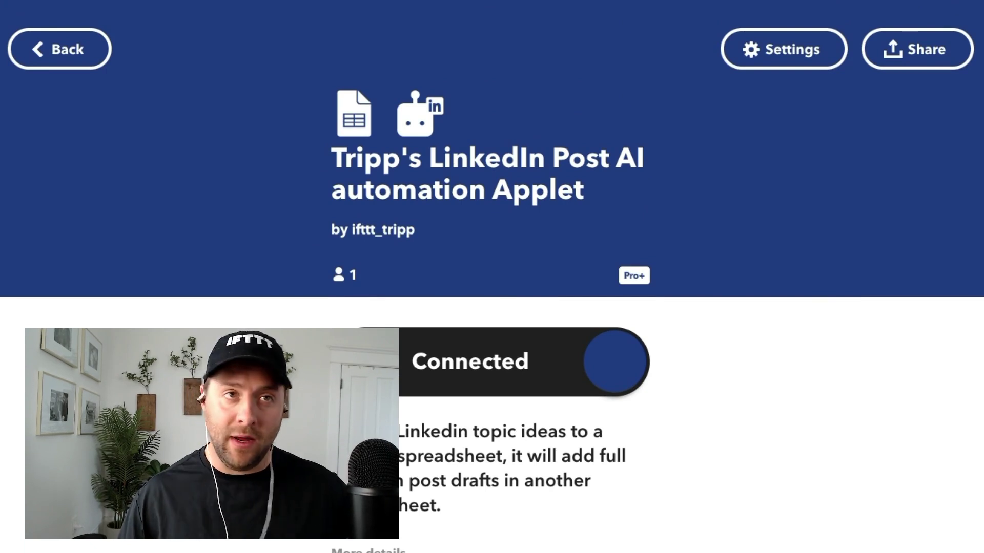
# Step: Open the applet's Edit Applet page and its 'Add row to spreadsheet' action settings
pyautogui.click(768, 53)
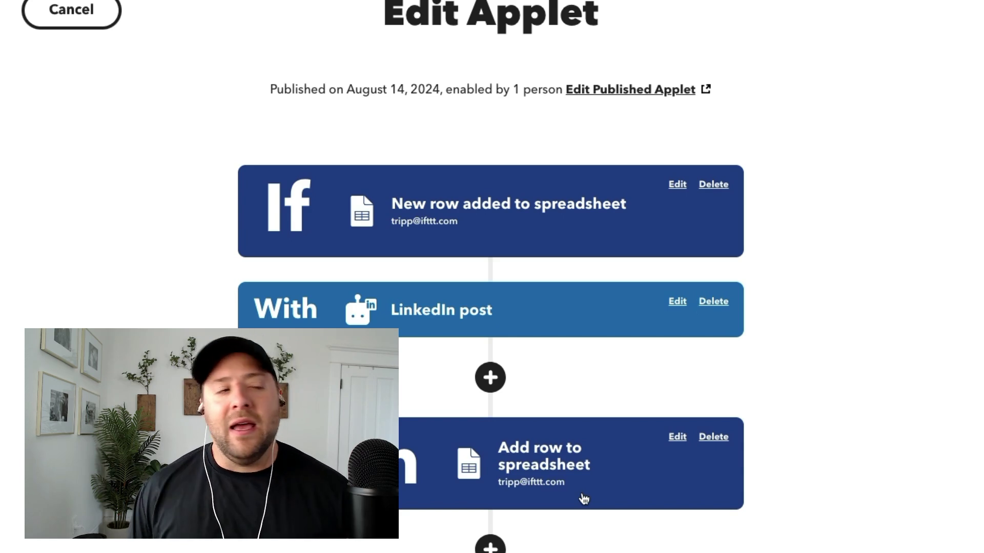
pyautogui.click(583, 499)
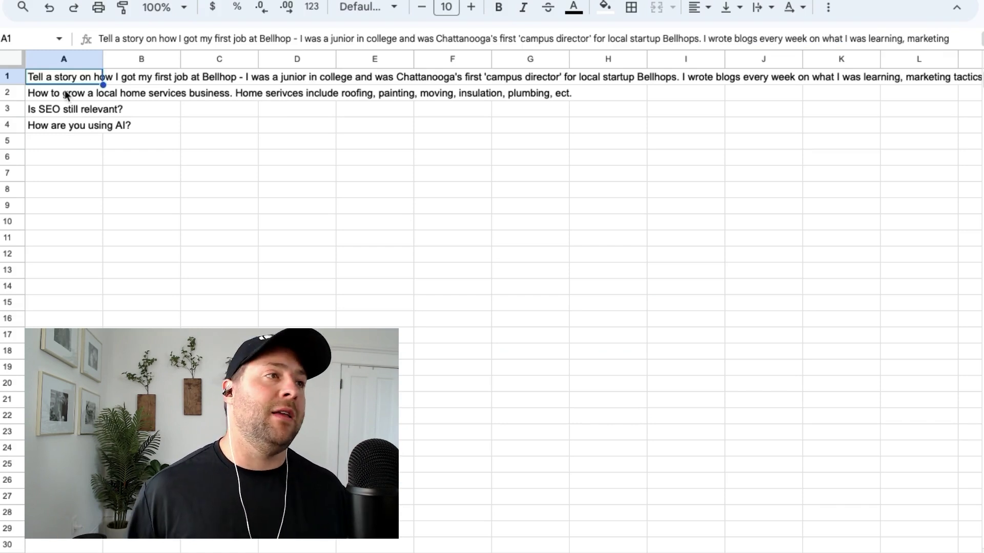
# Step: Review the four existing topics in cells A1–A4 of the trigger sheet
pyautogui.click(80, 79)
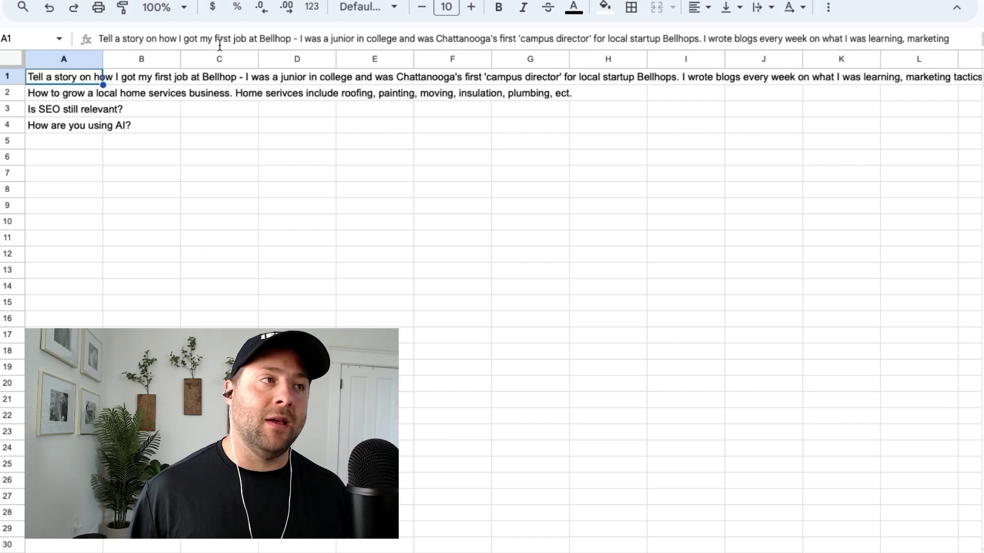
pyautogui.click(59, 96)
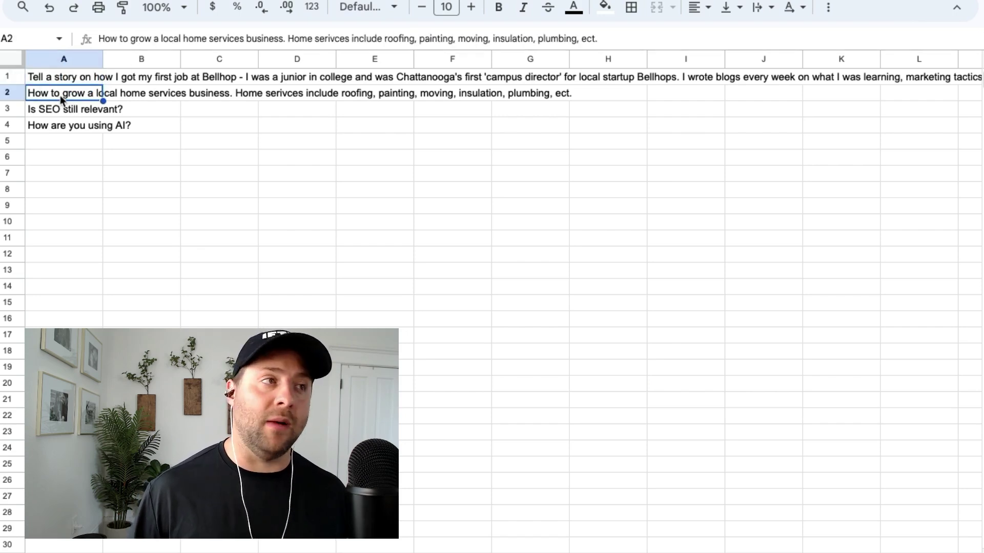
pyautogui.click(57, 113)
pyautogui.click(61, 131)
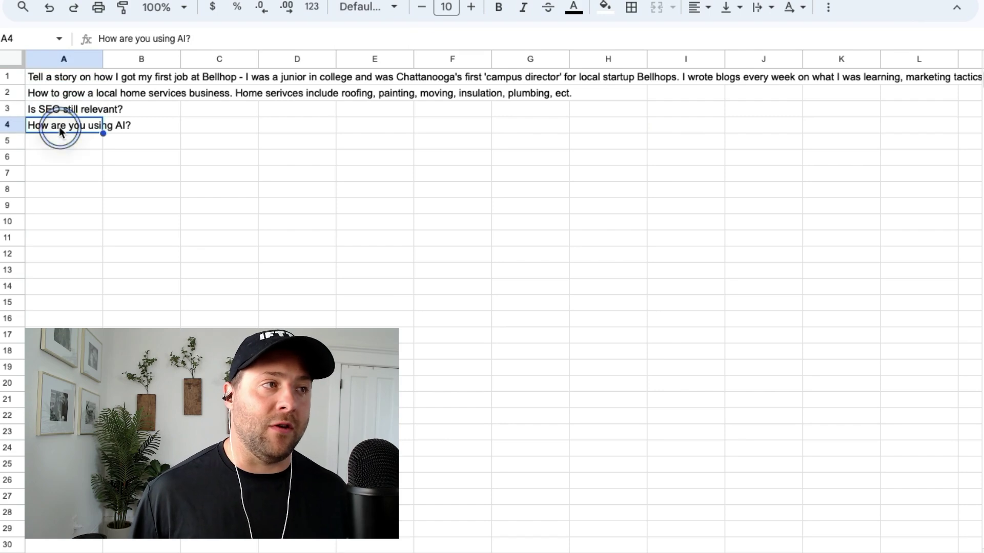
# Step: Enter the marketing-strategy and 'How to perform a SWOT analysis' topics in A5 and A6
pyautogui.click(61, 145)
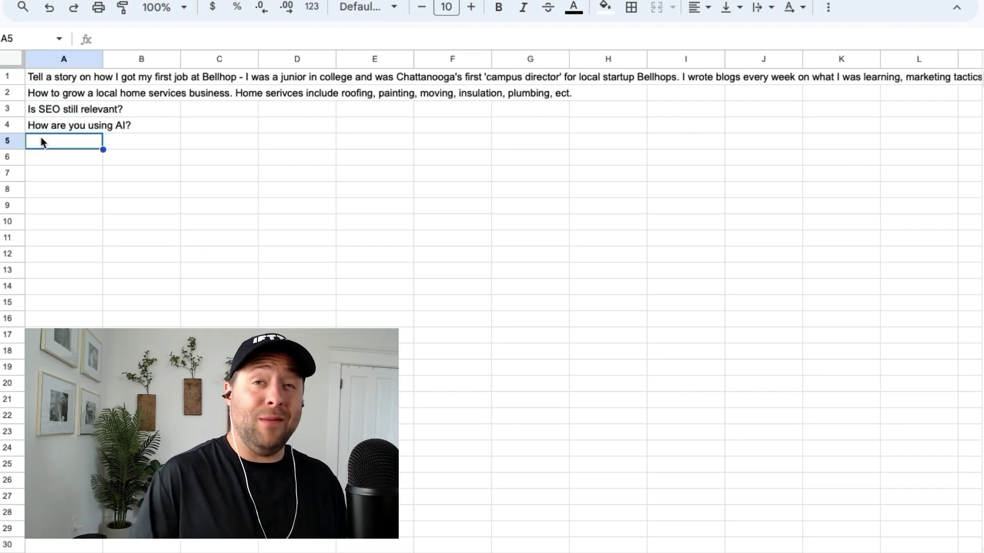
pyautogui.write('Wha')
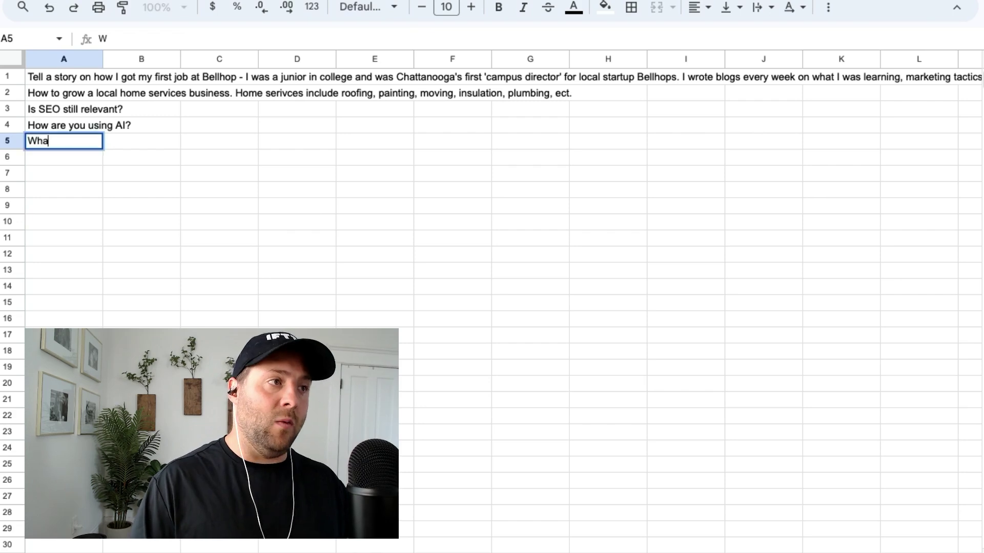
pyautogui.write('ts the first ')
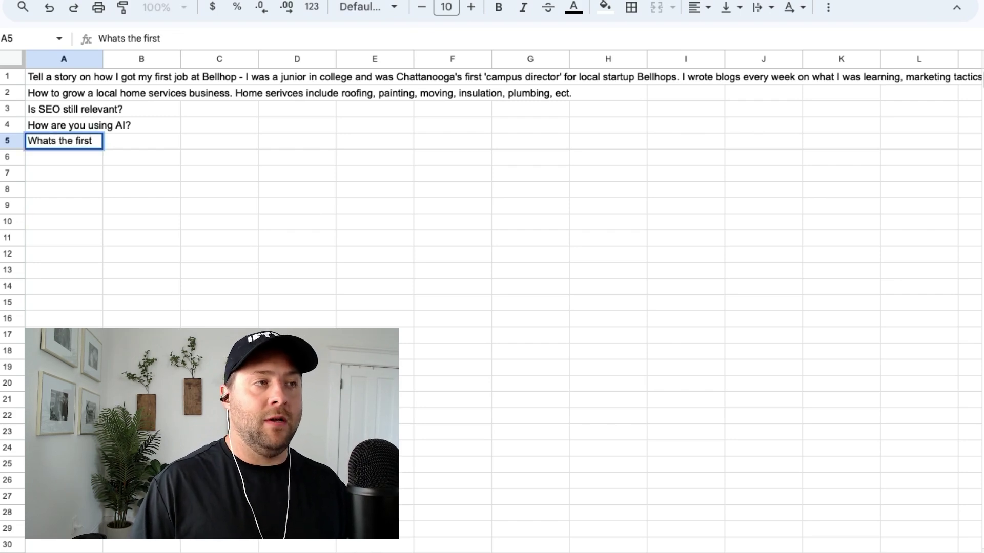
pyautogui.write('thing someon')
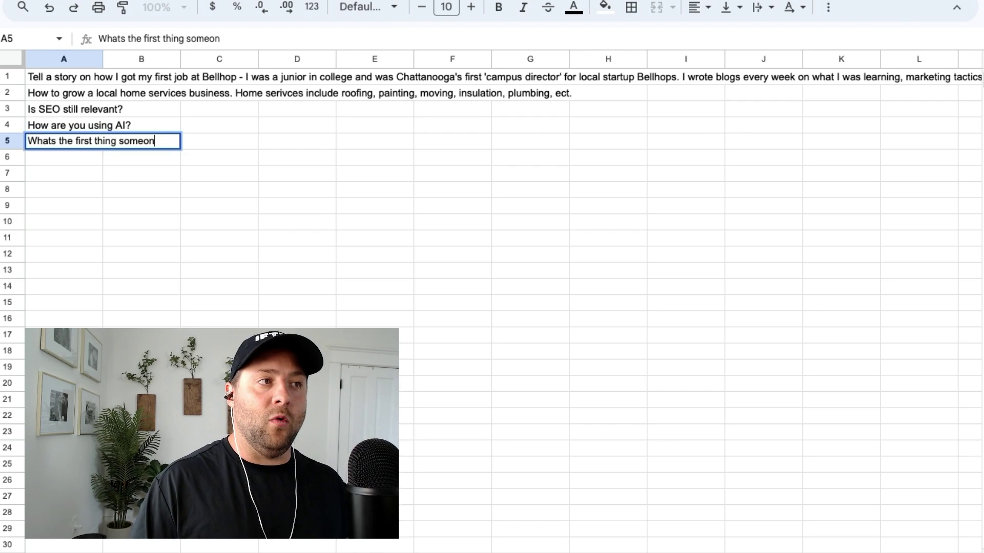
pyautogui.write('e should do')
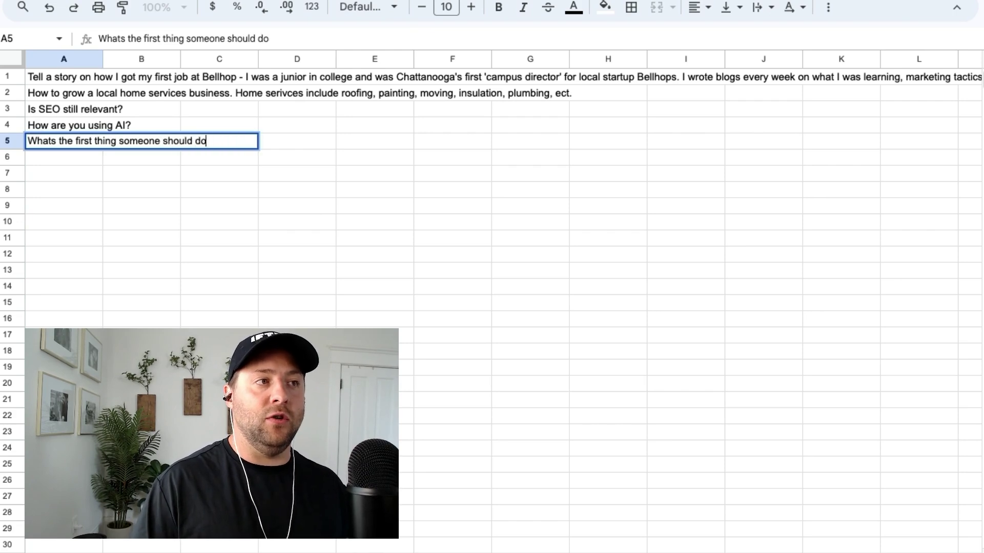
pyautogui.write(' when thinking through')
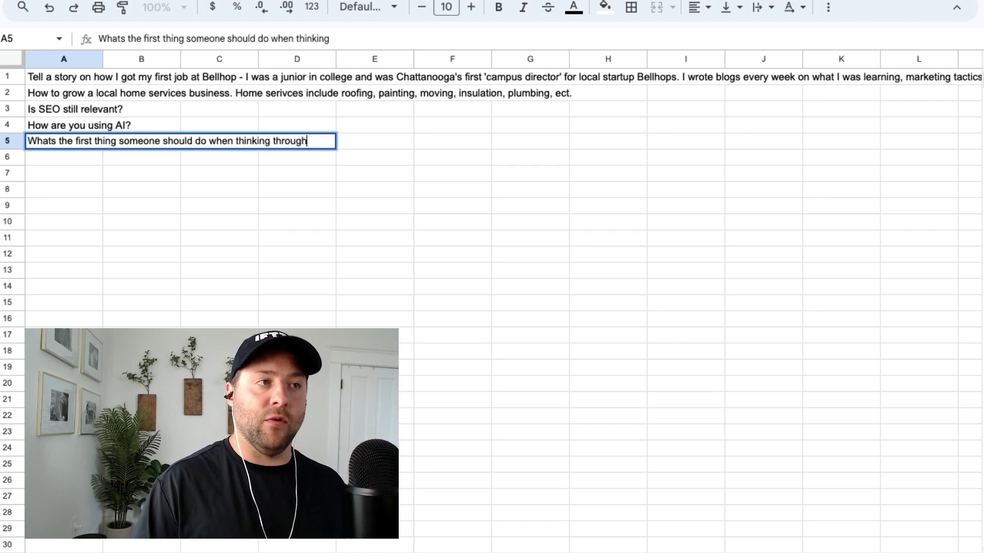
pyautogui.write(' a marketing ')
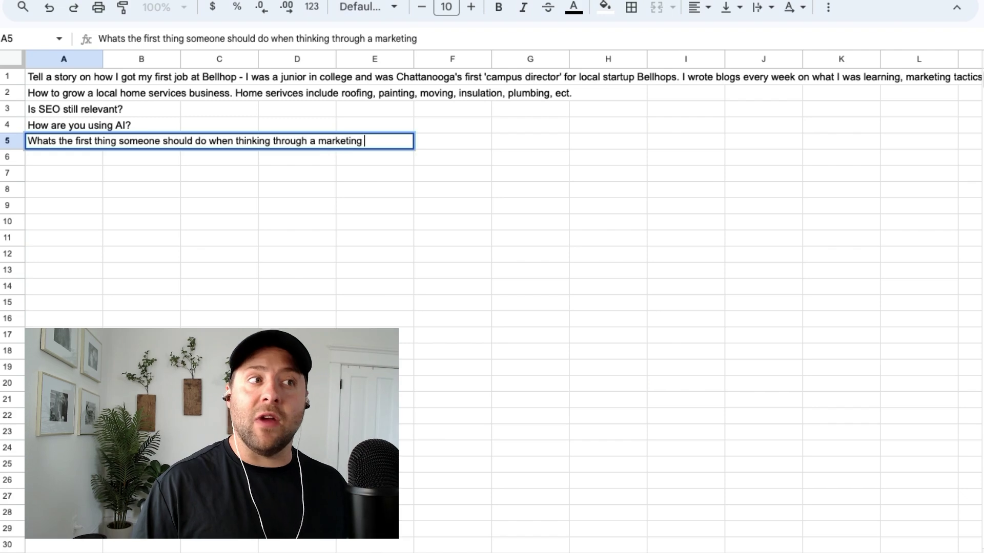
pyautogui.write('strat')
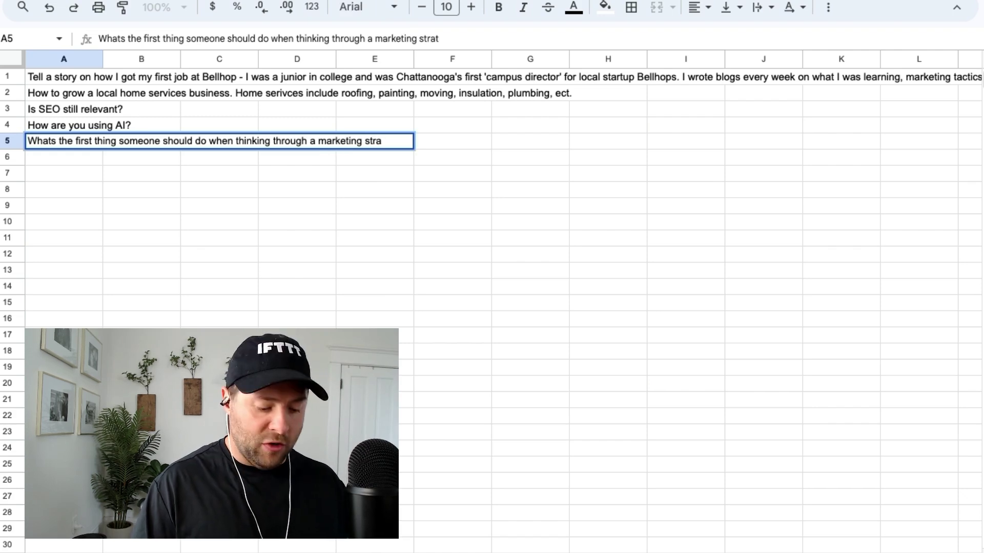
pyautogui.write('tegy')
pyautogui.press('Return')
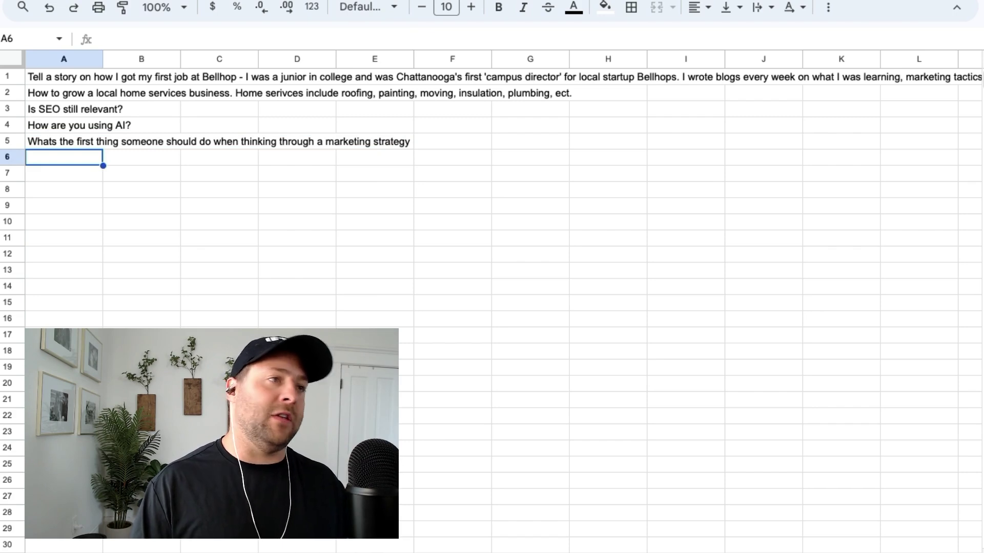
pyautogui.write('How to perform')
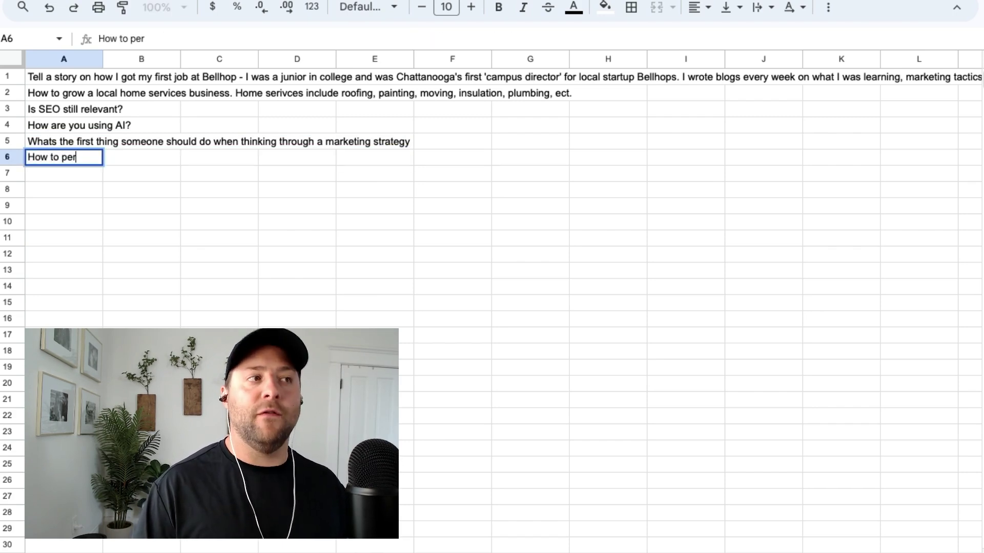
pyautogui.write(' a SWOT')
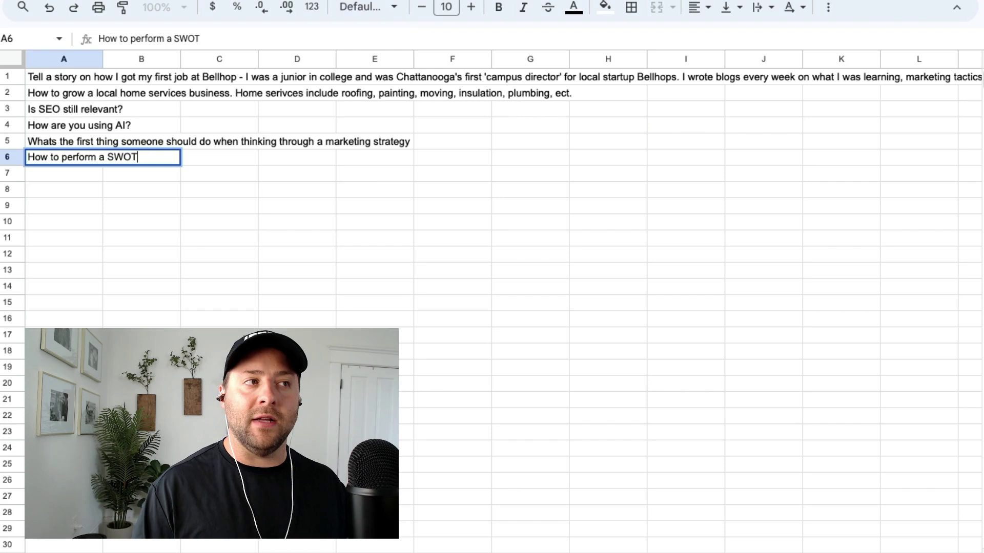
pyautogui.write(' analysis')
pyautogui.press('Return')
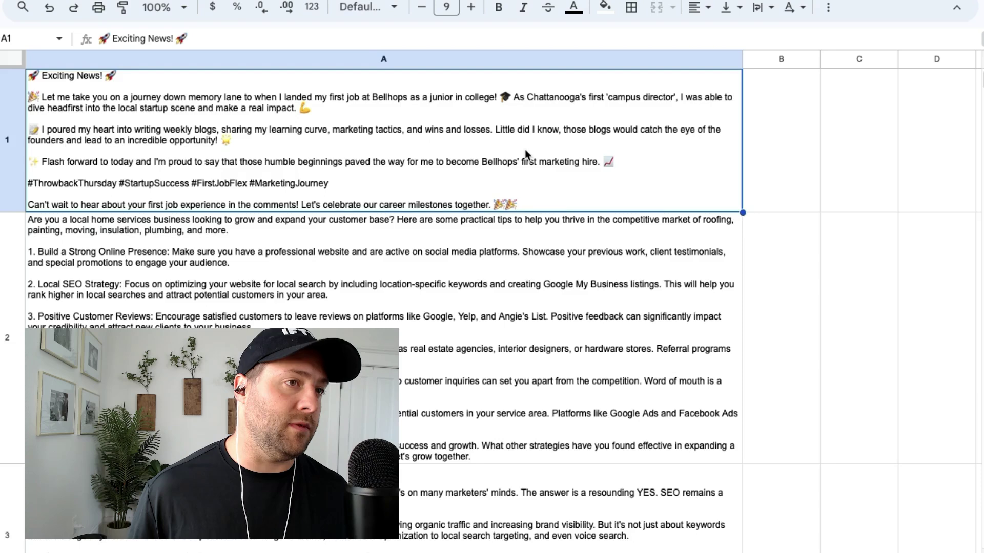
pyautogui.scroll(-1, 524, 150)
pyautogui.scroll(-1, 525, 149)
pyautogui.scroll(-2, 525, 149)
pyautogui.scroll(-3, 525, 149)
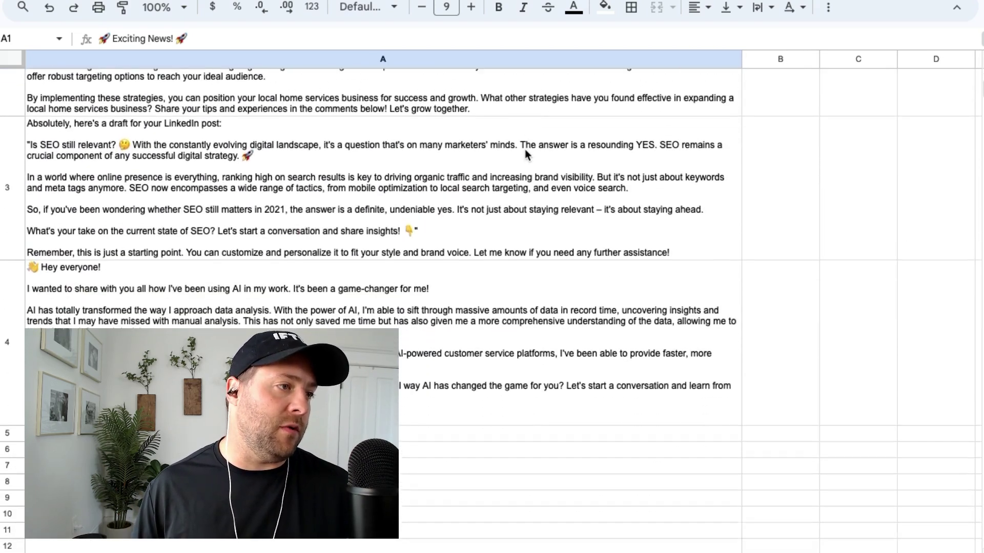
pyautogui.scroll(-1, 525, 149)
pyautogui.scroll(-3, 525, 152)
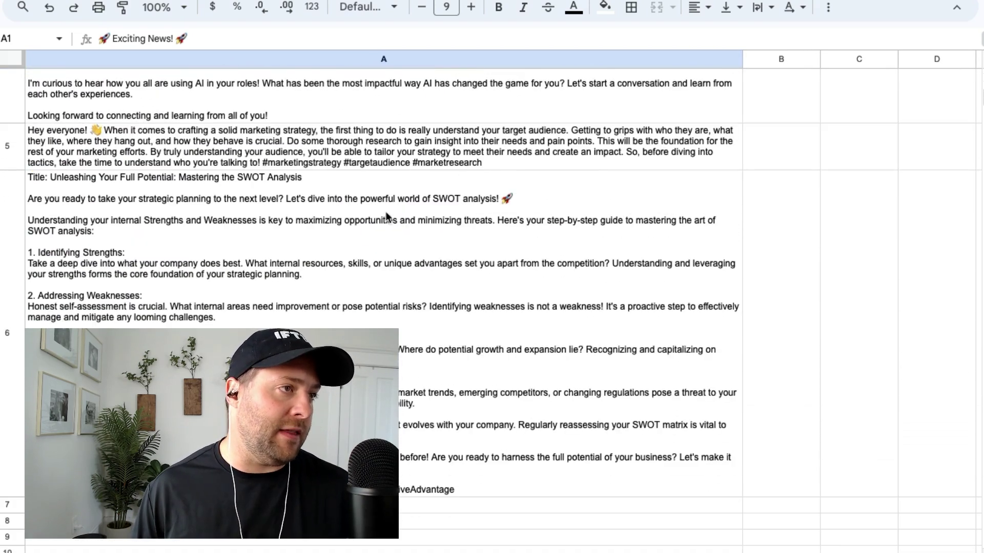
# Step: Select the generated marketing-strategy and SWOT analysis post drafts in cells A5 and A6
pyautogui.click(144, 142)
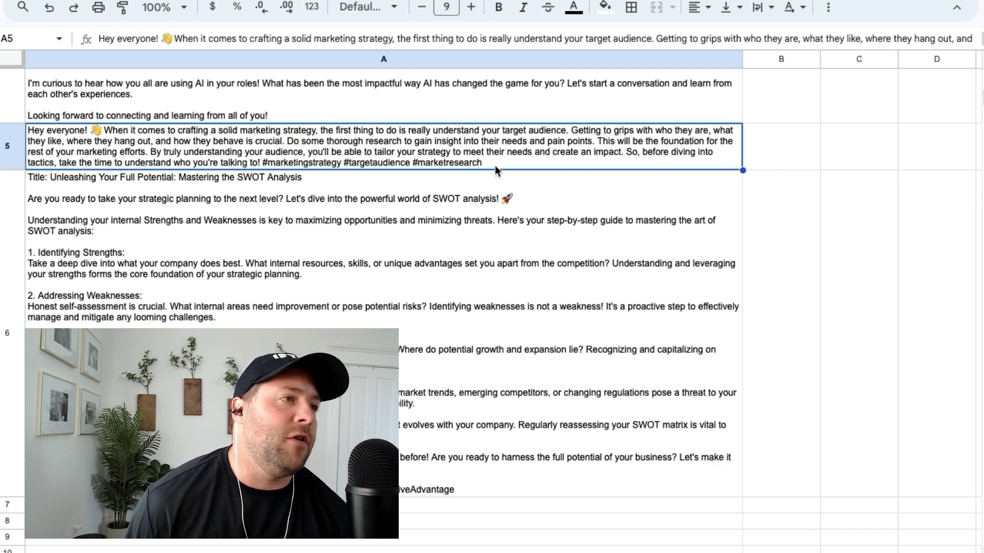
pyautogui.click(225, 312)
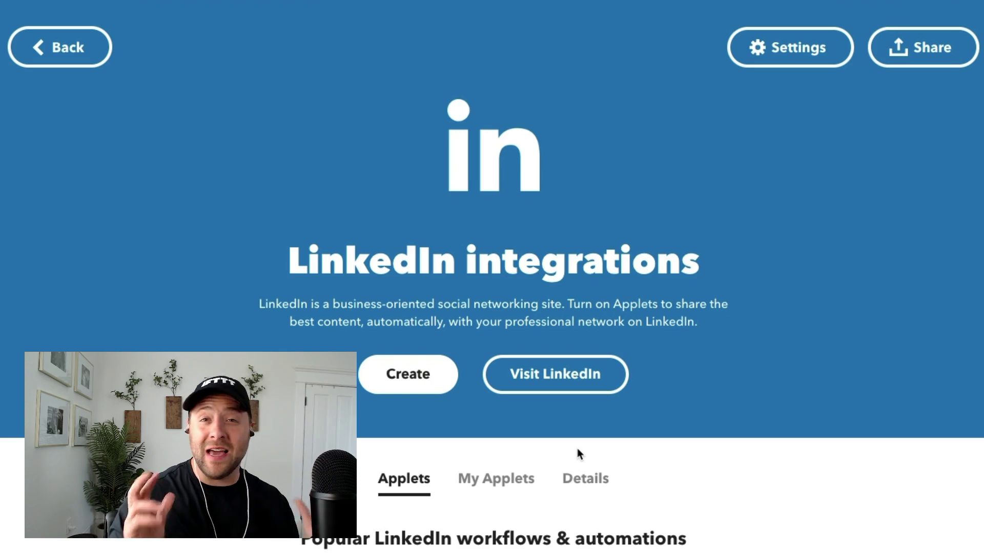
# Step: Show the LinkedIn service's Details tab with its available actions
pyautogui.click(580, 470)
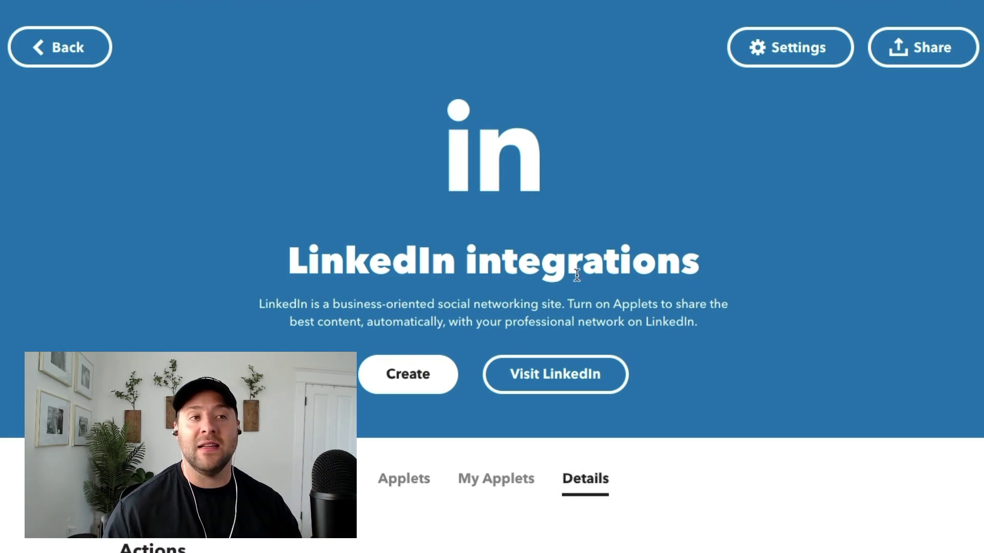
pyautogui.scroll(-8, 576, 275)
pyautogui.scroll(2, 702, 270)
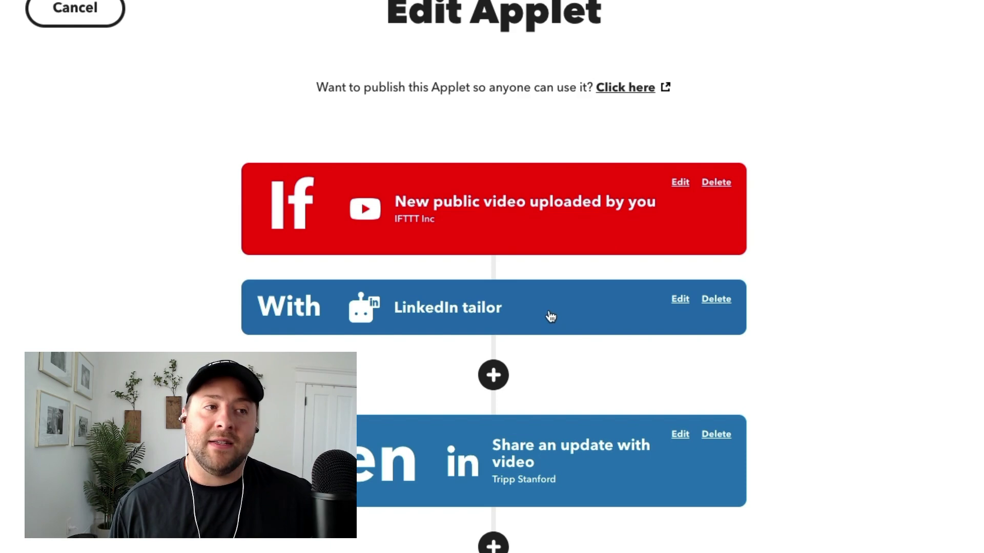
pyautogui.scroll(-3, 550, 316)
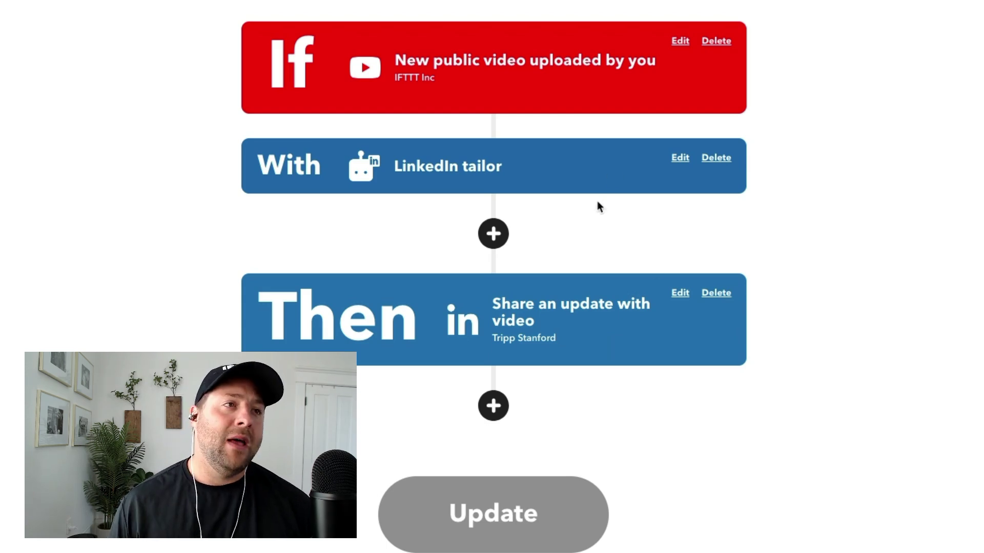
pyautogui.scroll(2, 598, 201)
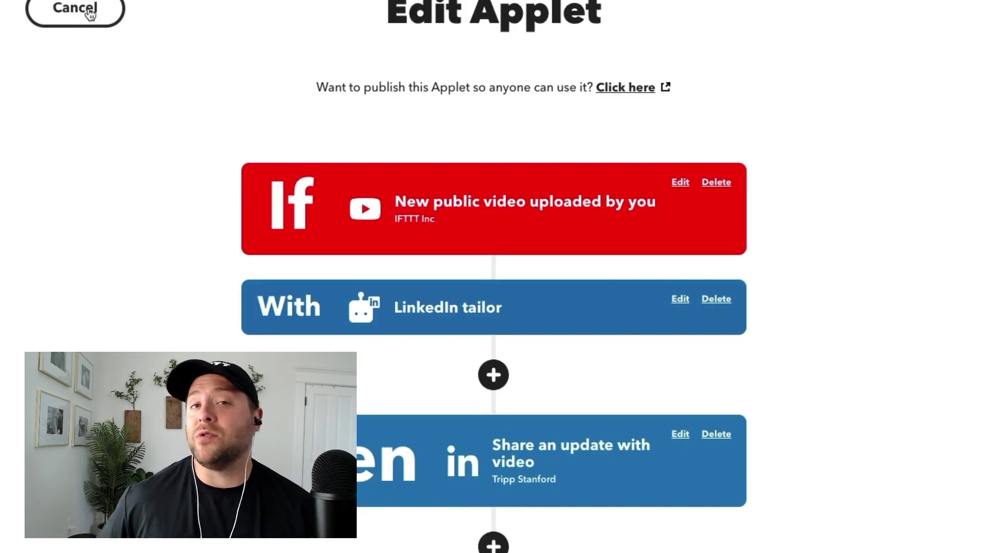